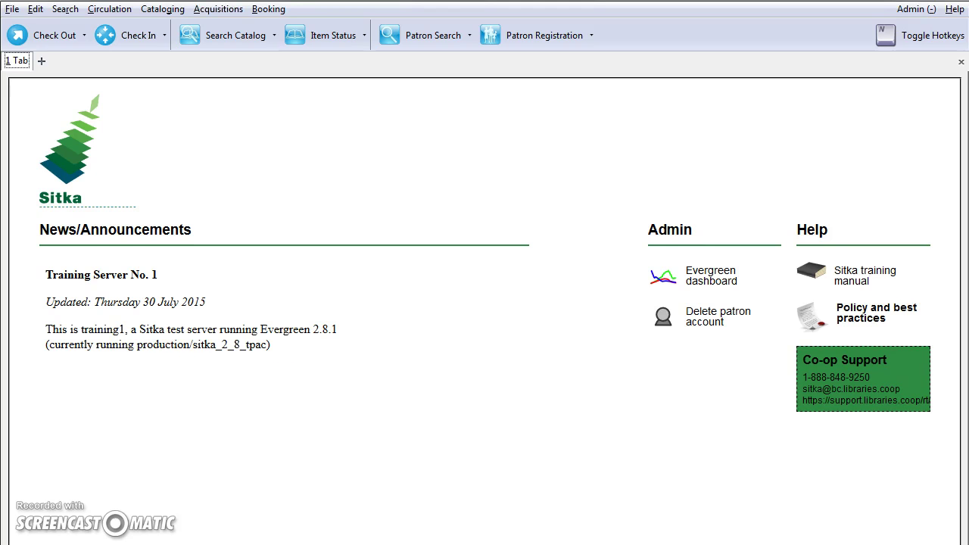
Open the copy bucket manager and create a new bucket named Delete
left_click(149, 9)
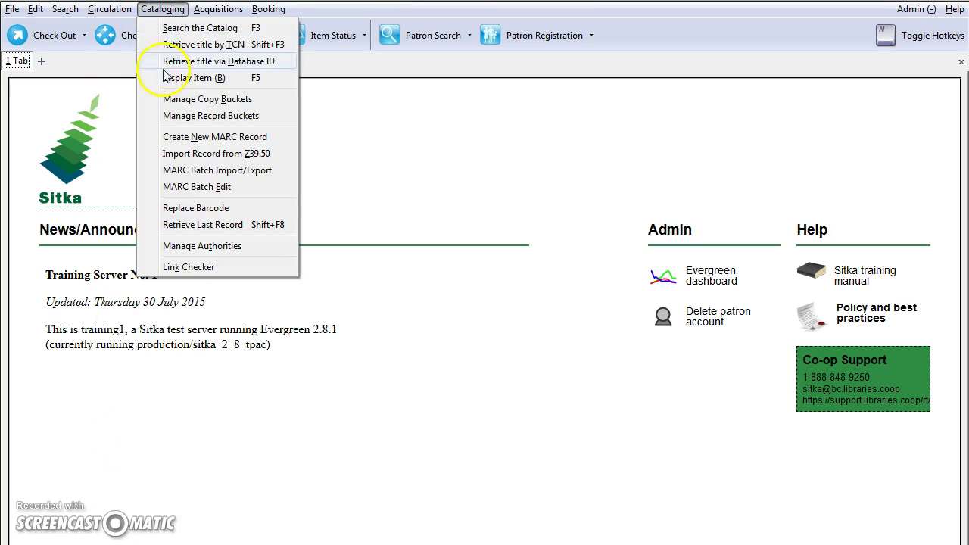
left_click(182, 99)
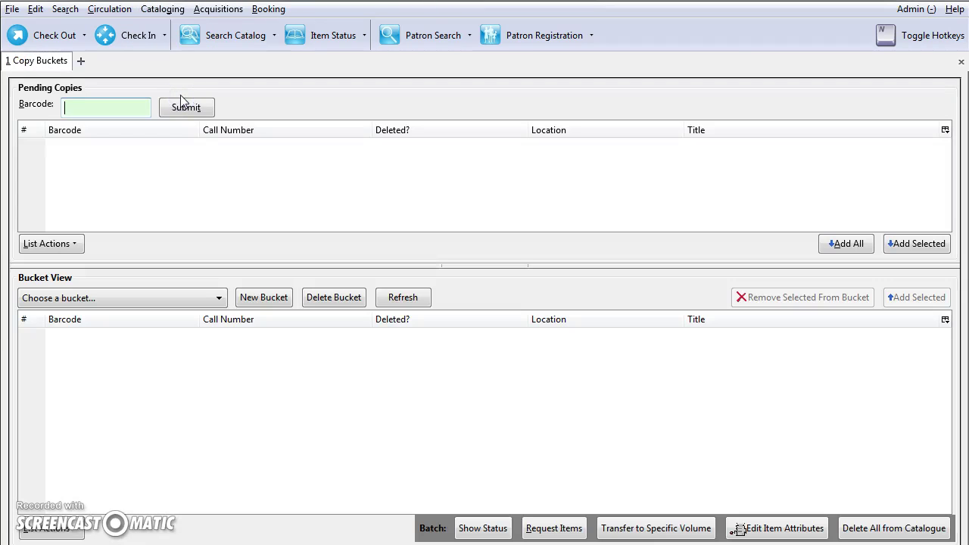
left_click(182, 133)
left_click(169, 300)
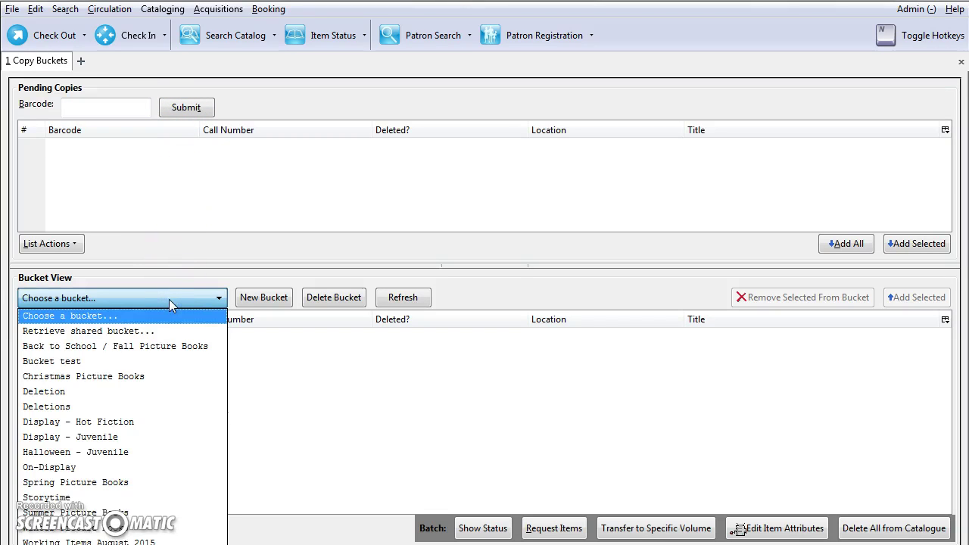
left_click(256, 297)
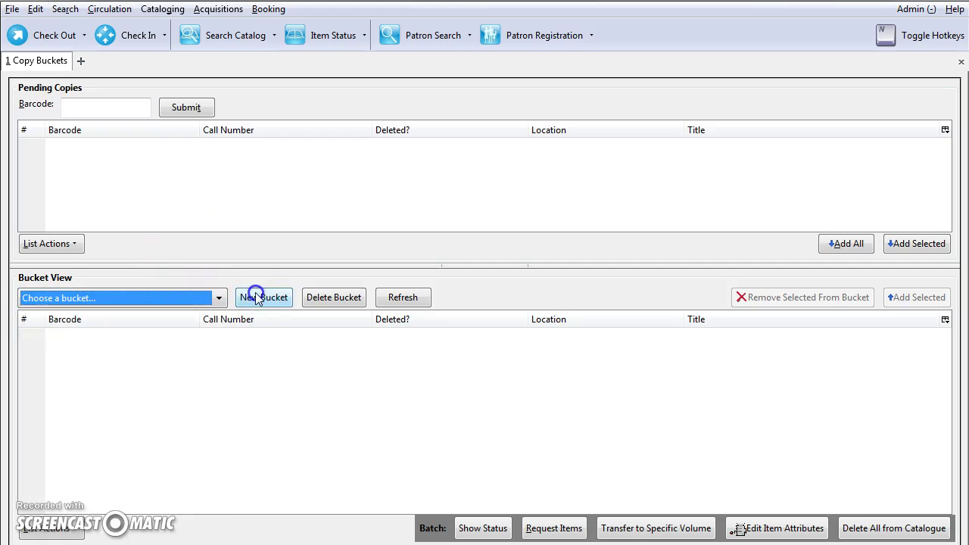
type("Delete")
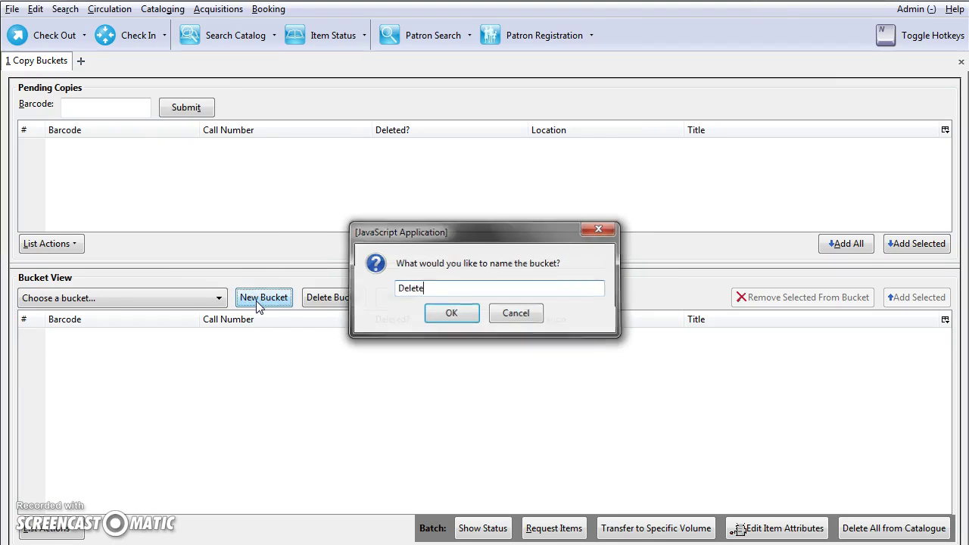
key("Return")
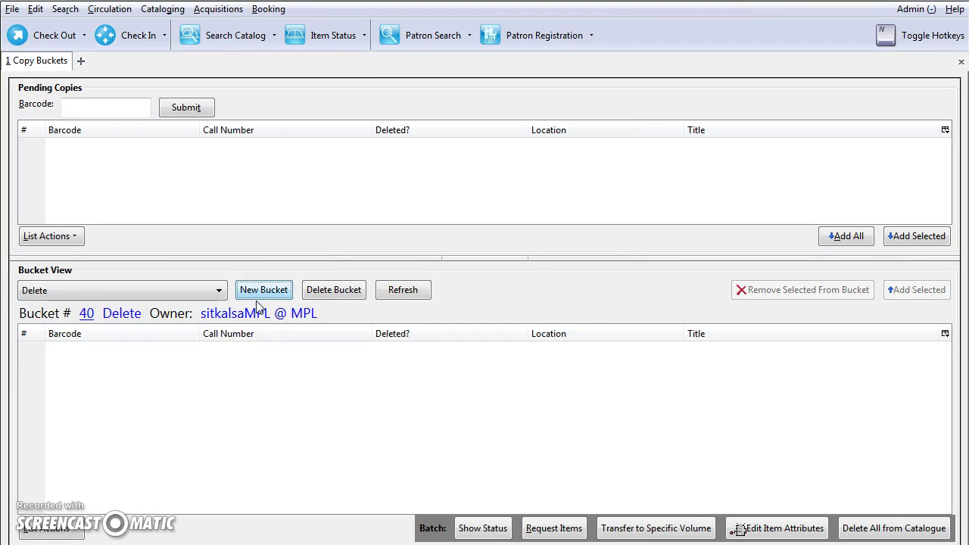
left_click(91, 110)
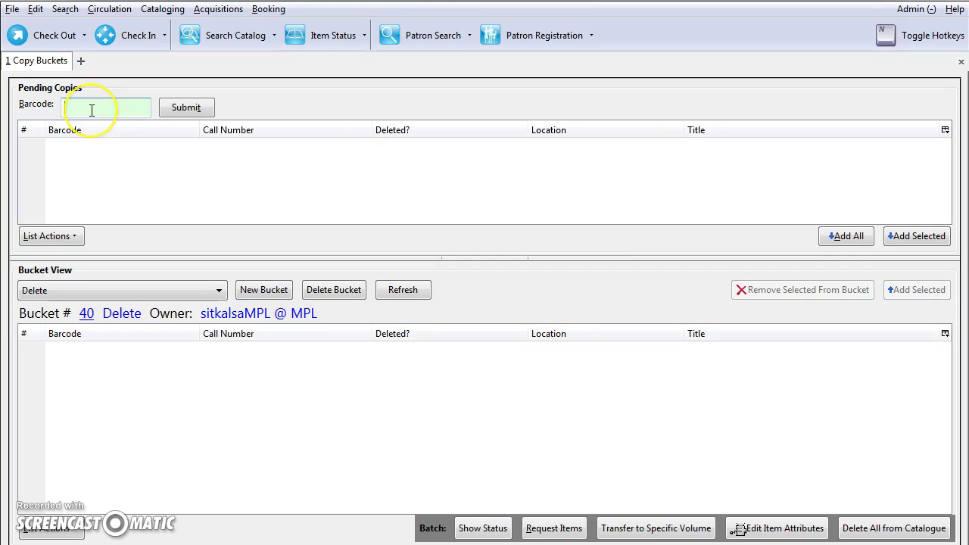
left_click(91, 109)
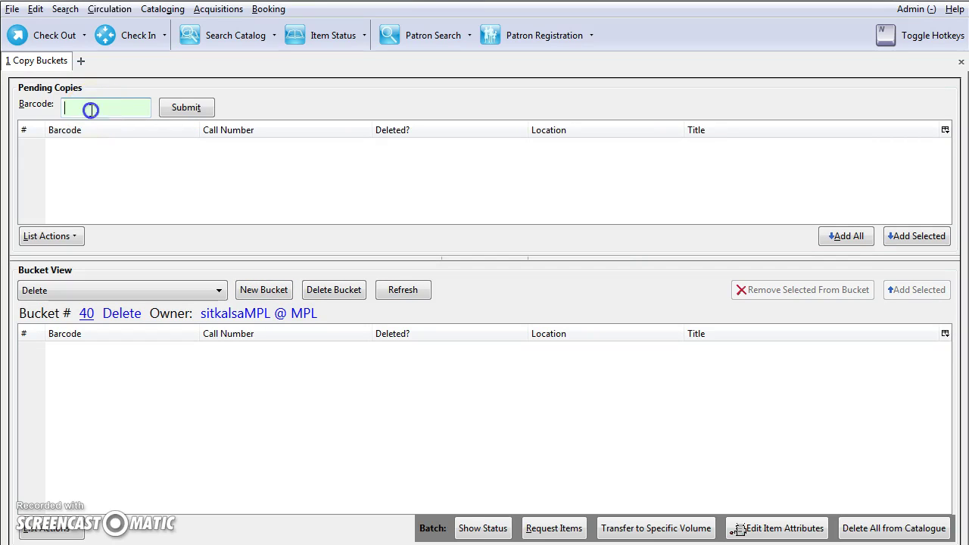
type("33987000793629")
left_click(187, 110)
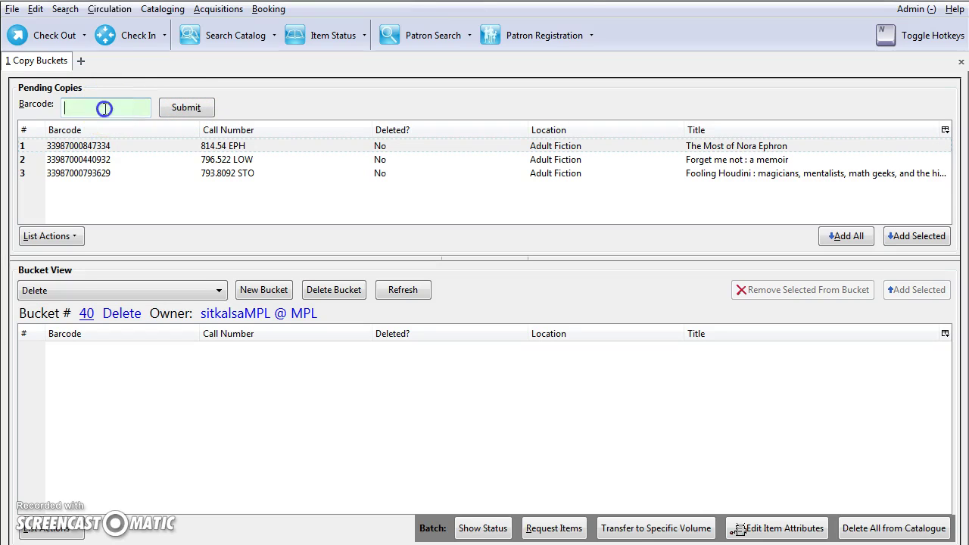
type("33987000500271")
left_click(184, 107)
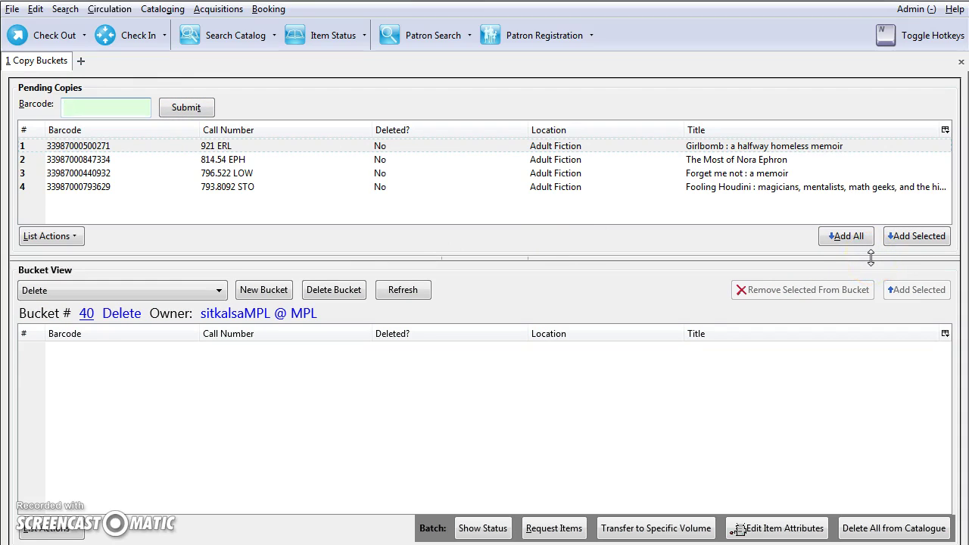
left_click(841, 238)
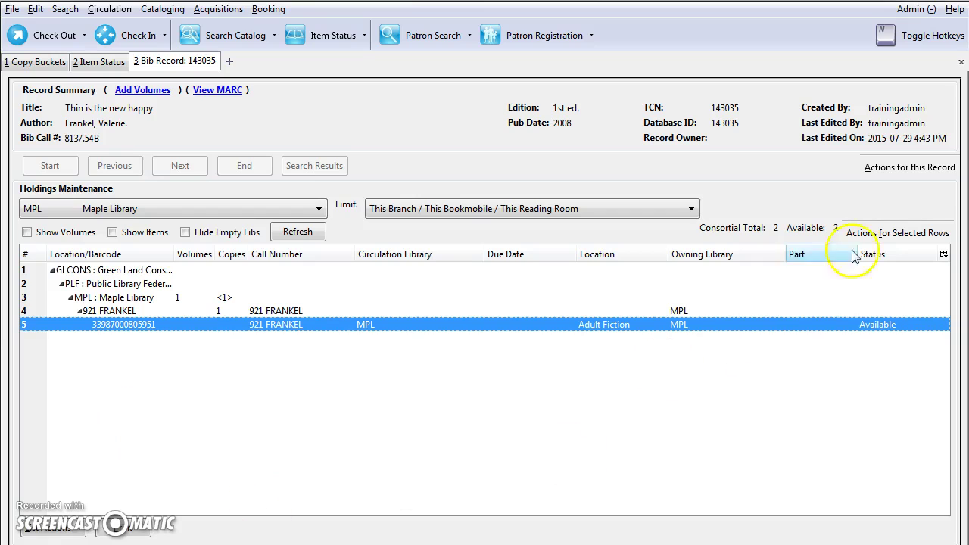
left_click(862, 229)
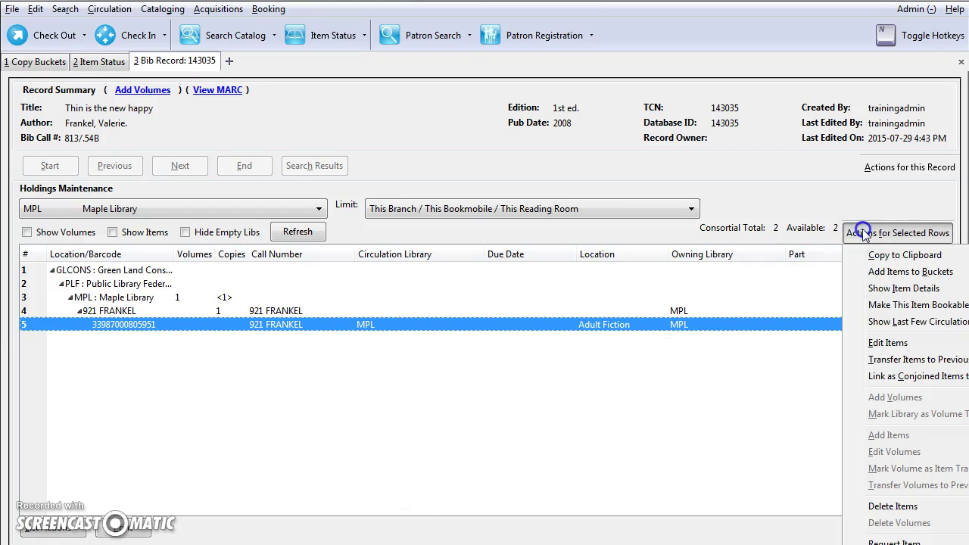
left_click(883, 277)
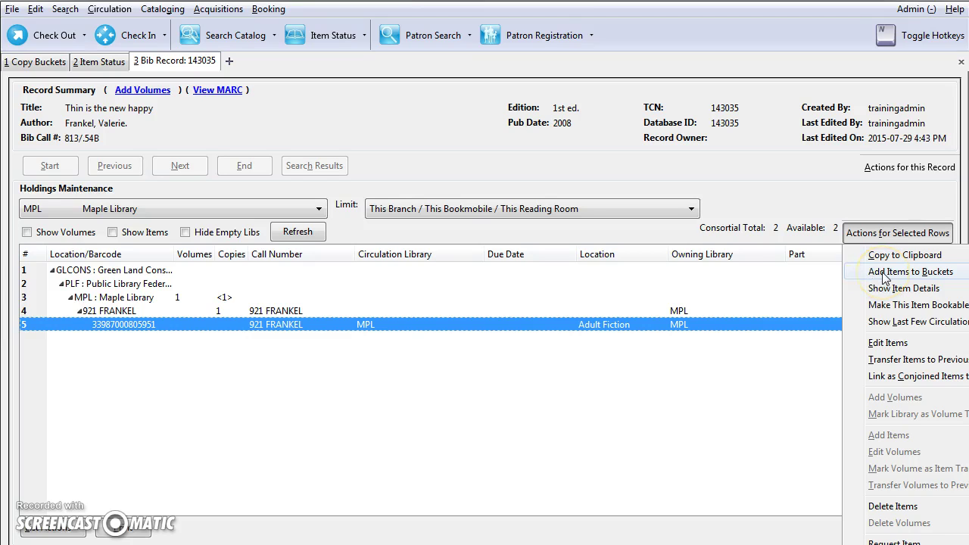
left_click(439, 352)
Add the selected copy of "Thin is the new happy" to the existing Delete bucket from holdings maintenance
left_click(863, 234)
left_click(877, 271)
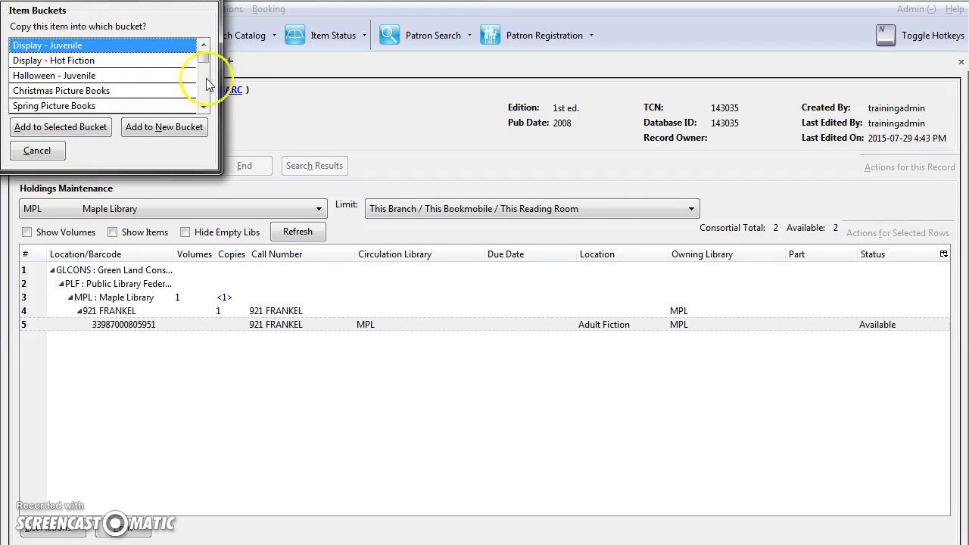
left_click(202, 107)
left_click(202, 107)
left_click(202, 106)
left_click(202, 107)
left_click(202, 107)
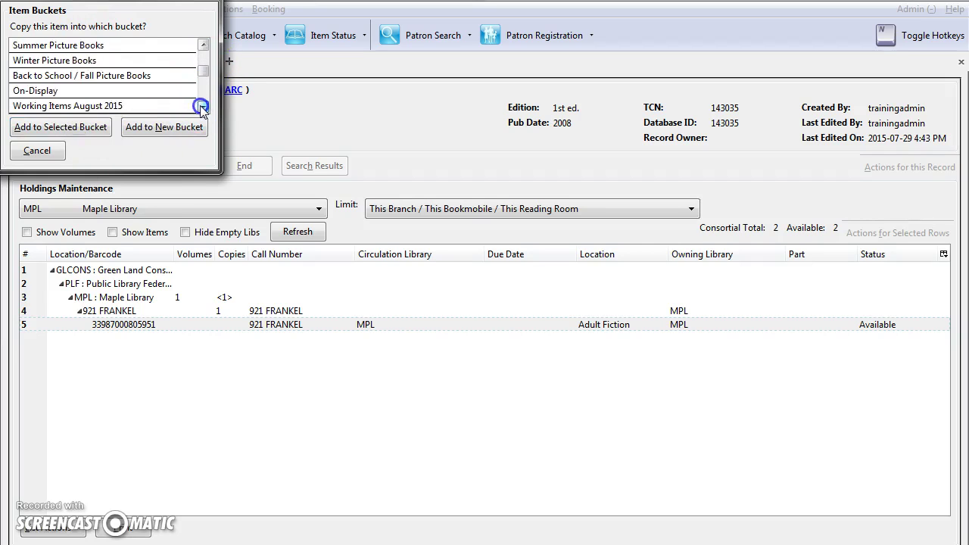
left_click(202, 106)
left_click(202, 107)
left_click(202, 107)
left_click(202, 107)
left_click(202, 107)
left_click(202, 107)
left_click(203, 108)
left_click(202, 108)
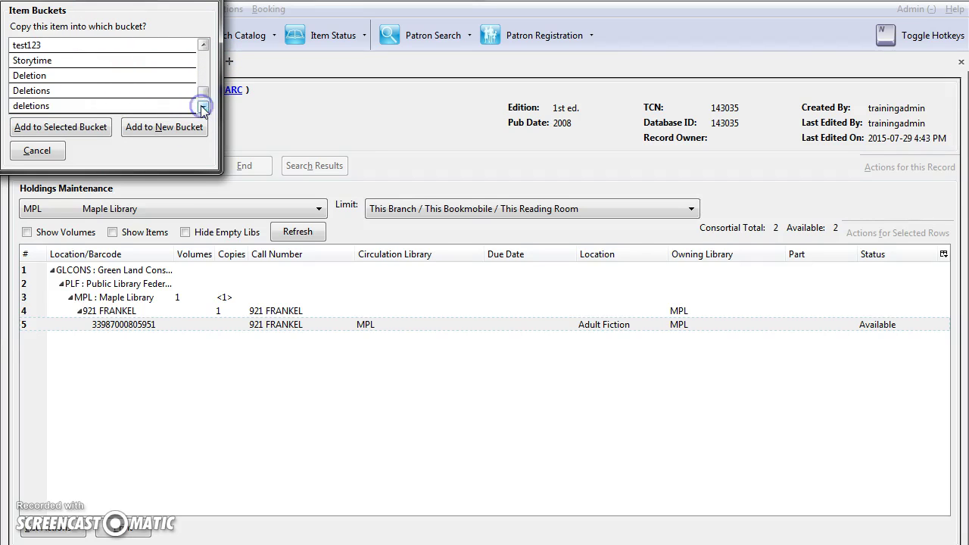
left_click(202, 107)
left_click(95, 105)
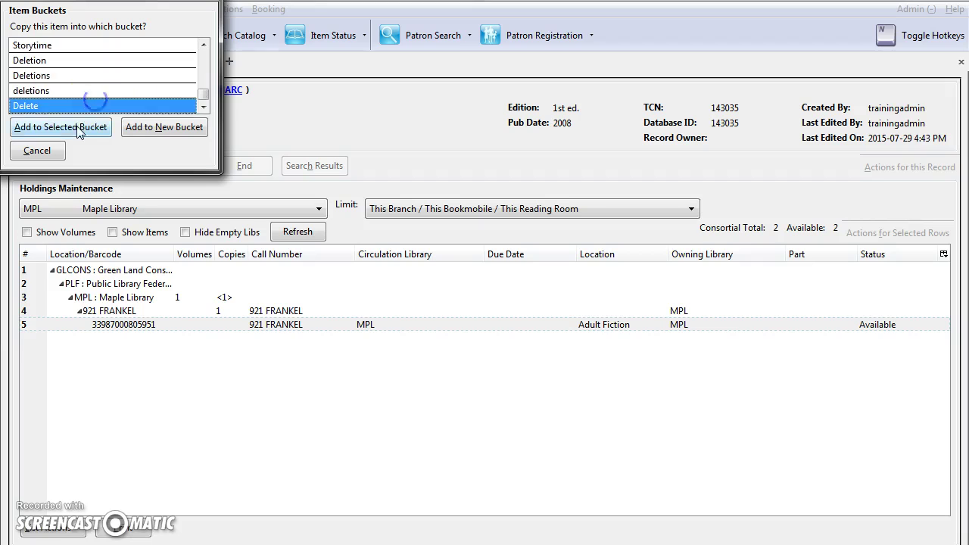
left_click(74, 127)
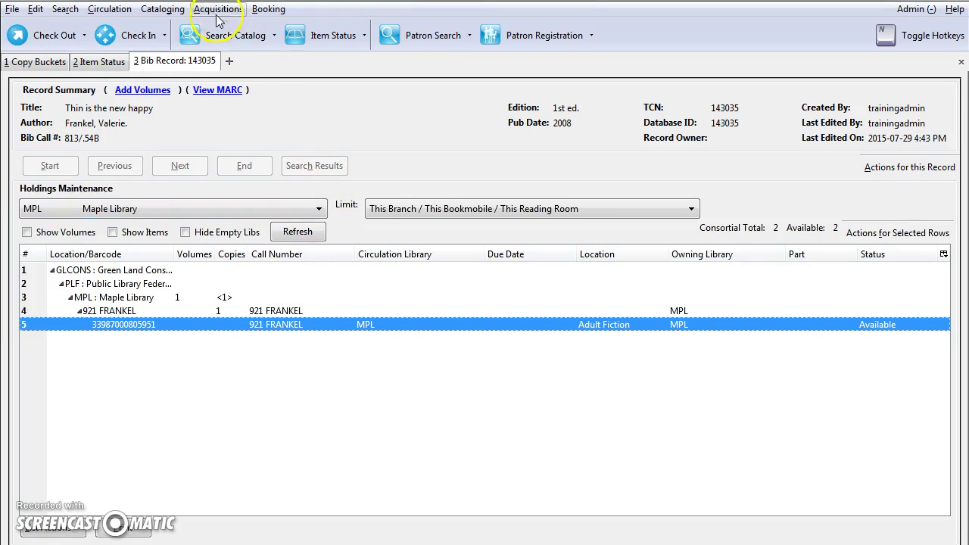
Open the copy bucket manager again and load the Delete bucket
left_click(163, 12)
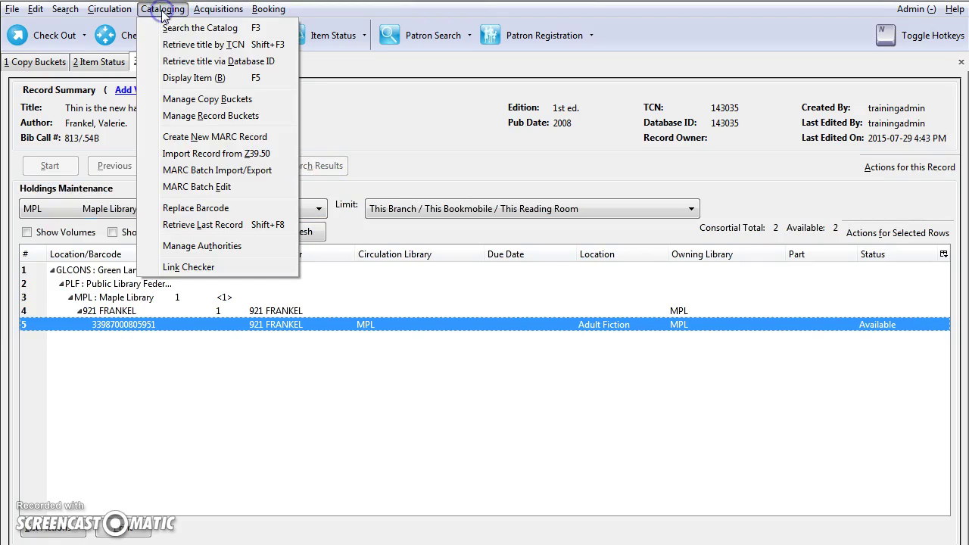
left_click(174, 99)
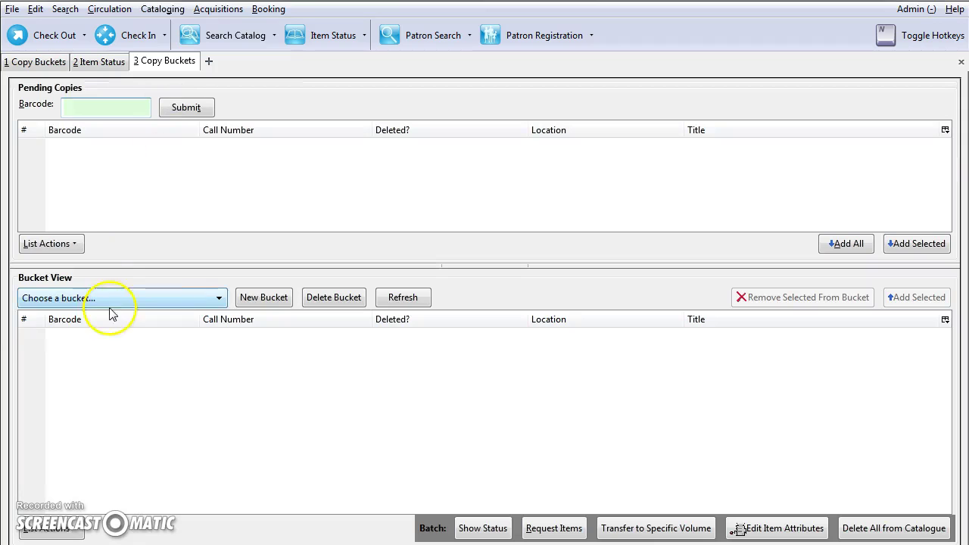
left_click(108, 299)
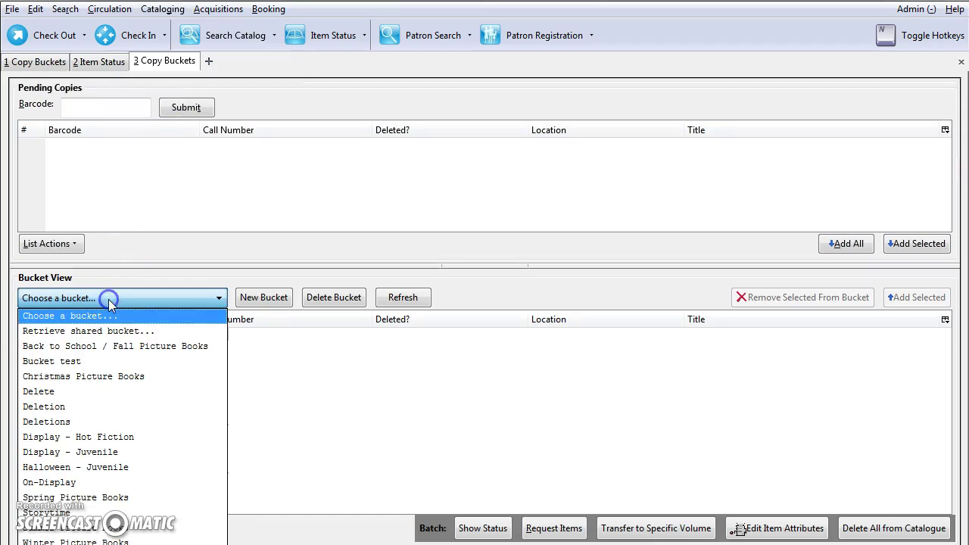
left_click(64, 392)
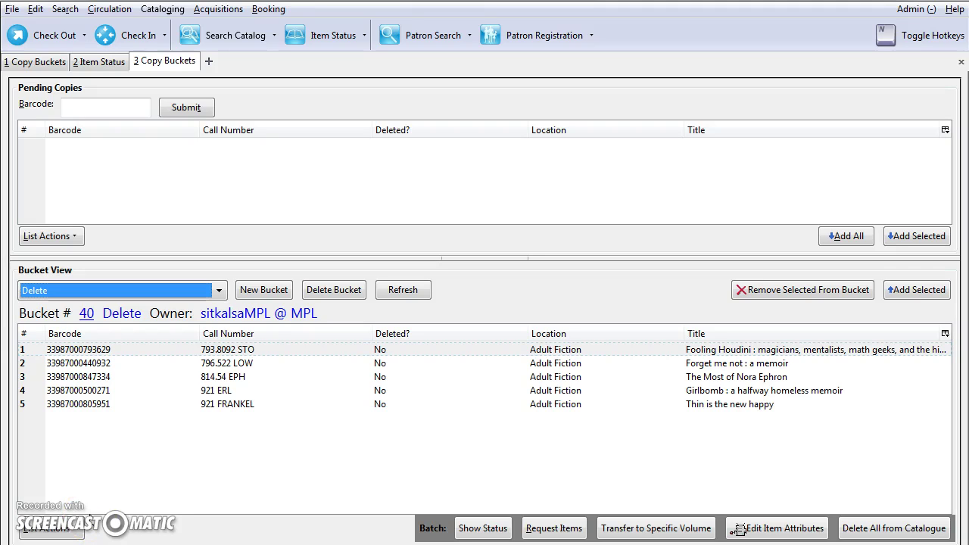
Show the Owning Library and Status columns in the Delete bucket's item list
left_click(944, 337)
scroll(844, 469, "down", 6)
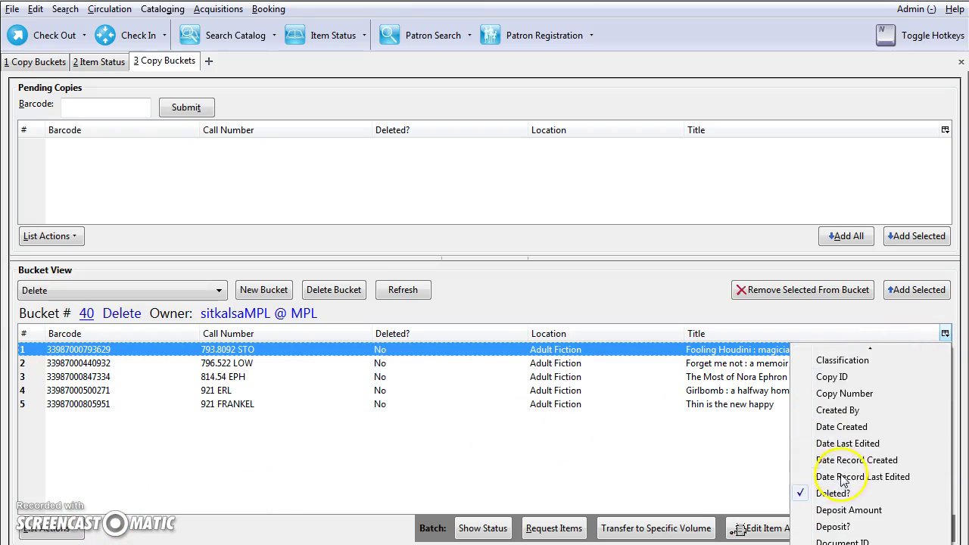
scroll(842, 481, "down", 7)
left_click(833, 486)
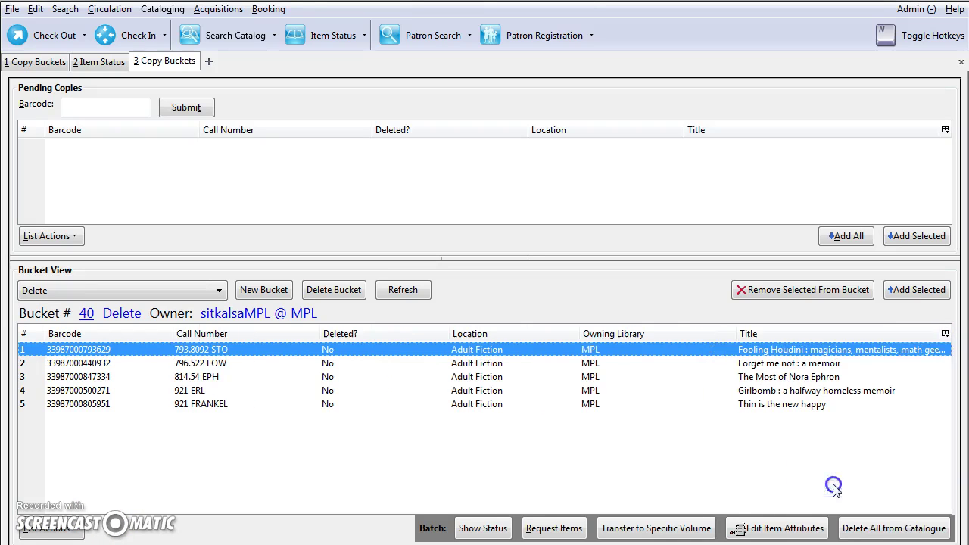
left_click(944, 333)
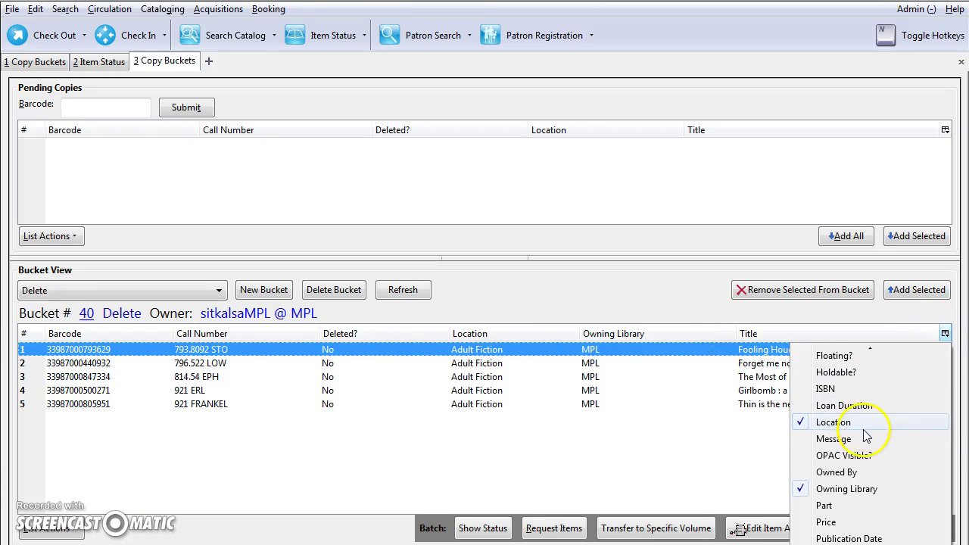
left_click(833, 542)
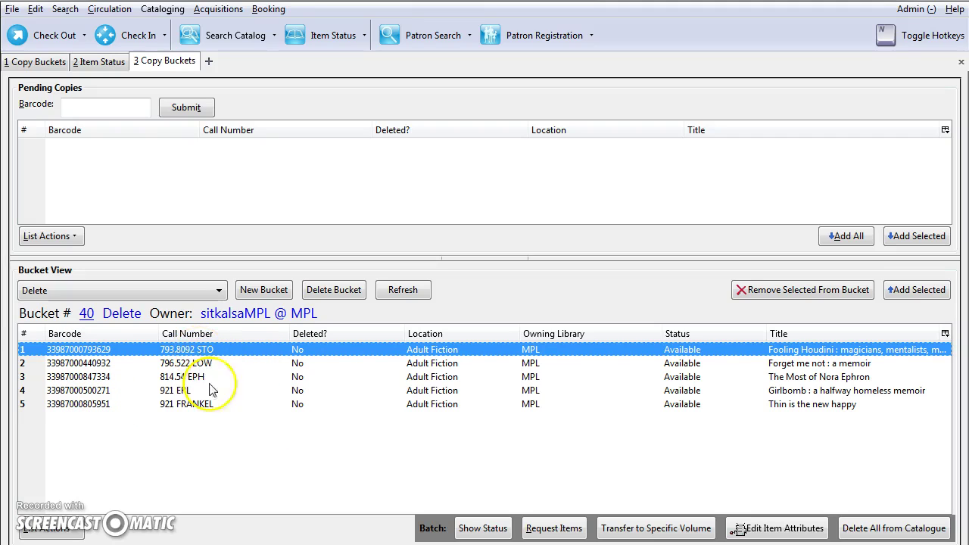
Delete all items in the Delete bucket from the catalogue and refresh the bucket's list
left_click(901, 532)
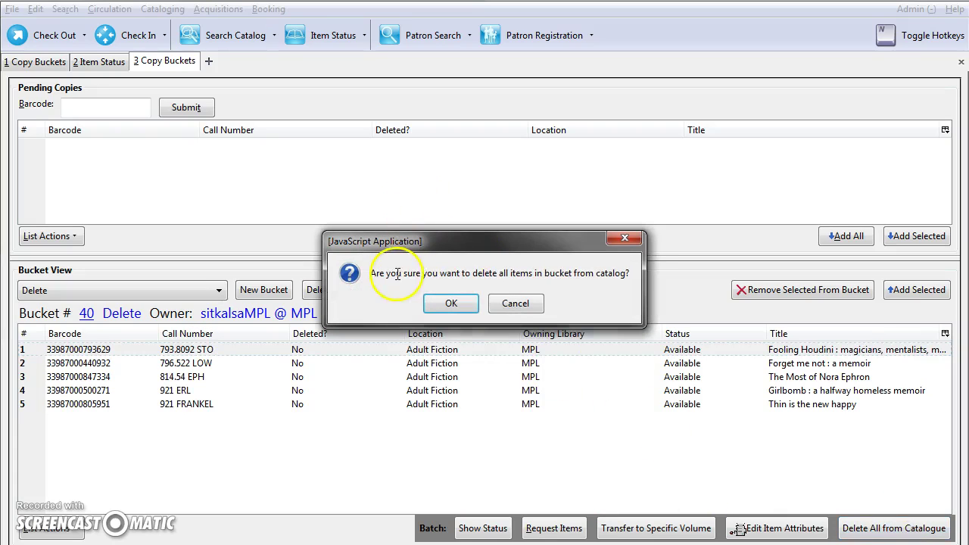
left_click(438, 304)
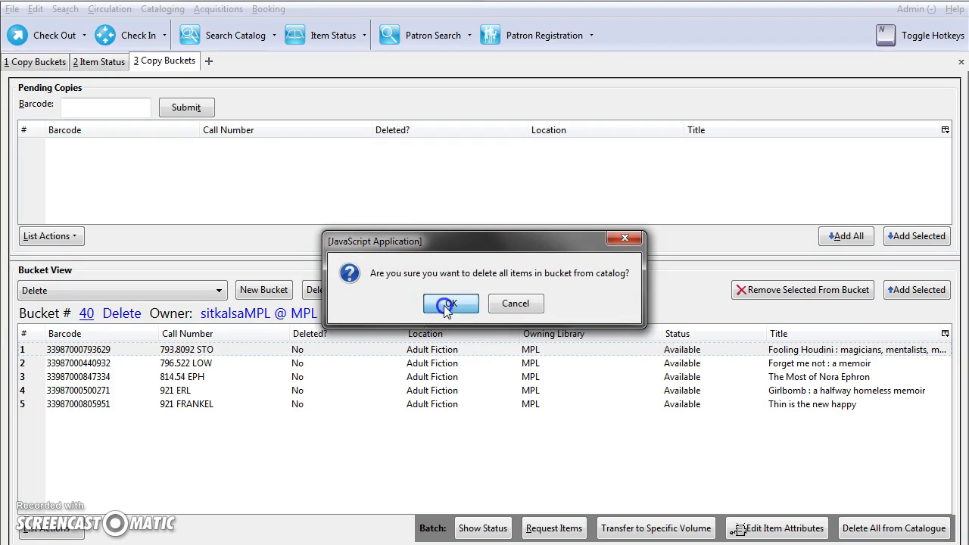
left_click(467, 299)
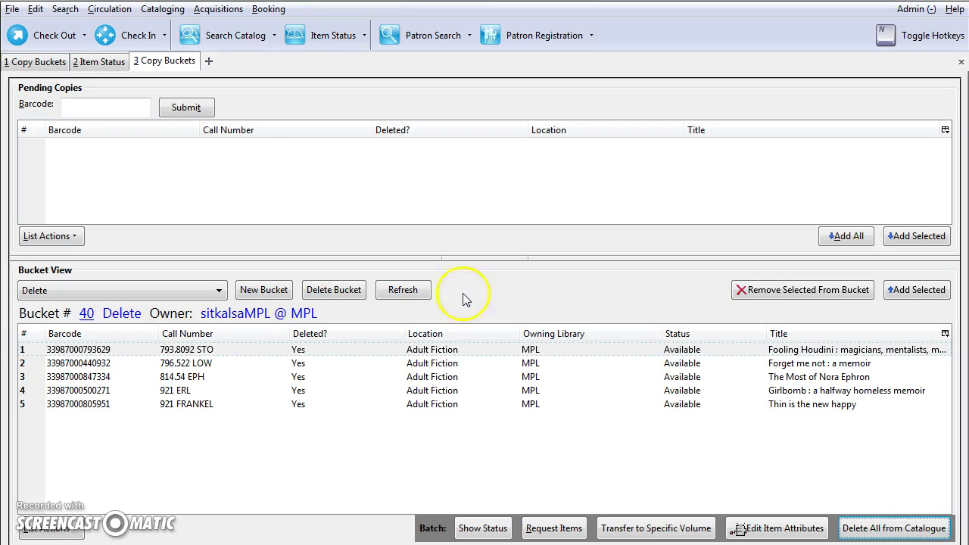
left_click(402, 291)
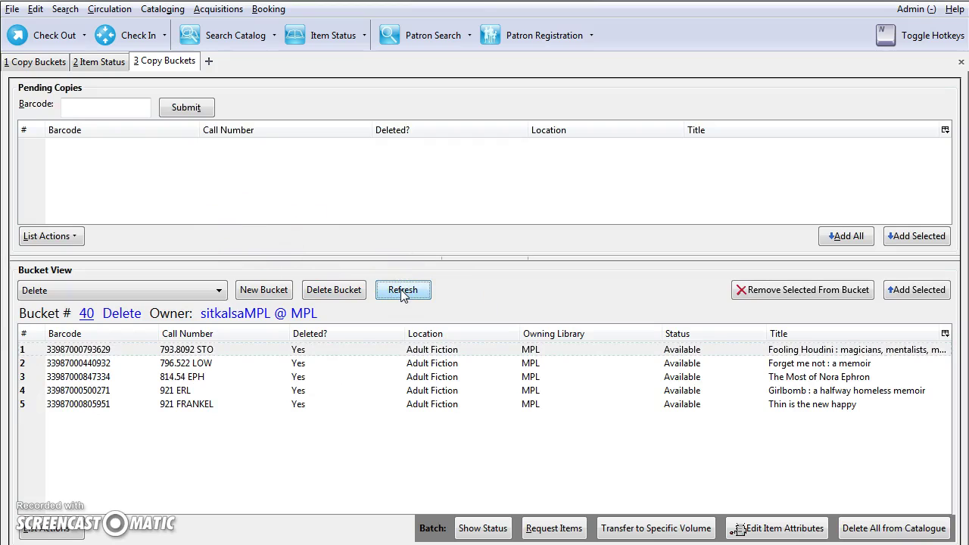